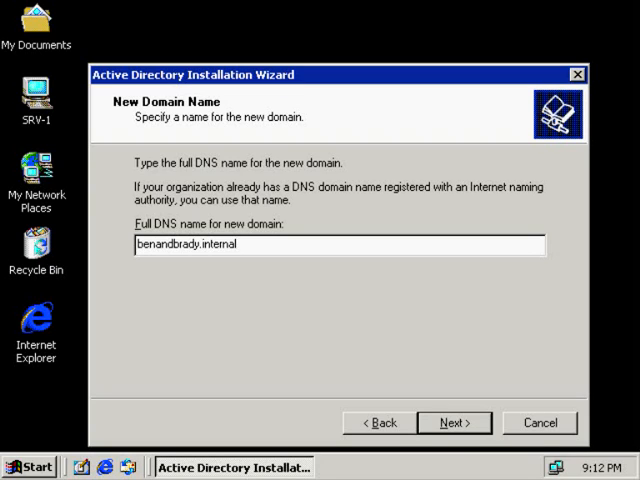
Trim the '.internal' suffix from the Full DNS name, leaving just the benandbrady part.
key(BackSpace)
key(BackSpace)
key(BackSpace)
key(BackSpace)
key(BackSpace)
key(BackSpace)
key(BackSpace)
key(BackSpace)
key(BackSpace)
key(BackSpace)
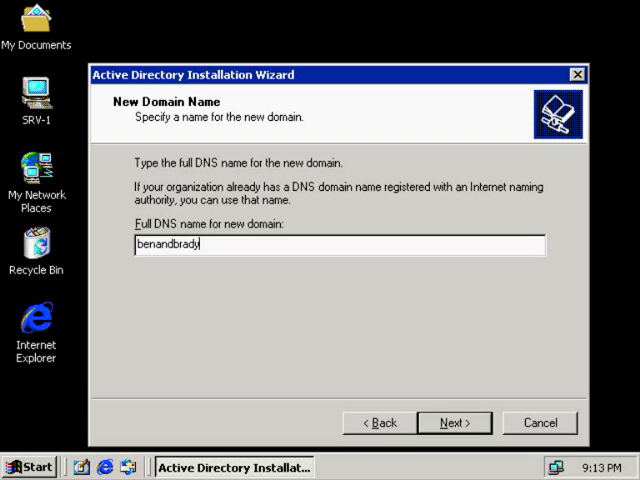
text(.com)
Submit benandbrady.com as the full DNS name of the new domain.
click(447, 424)
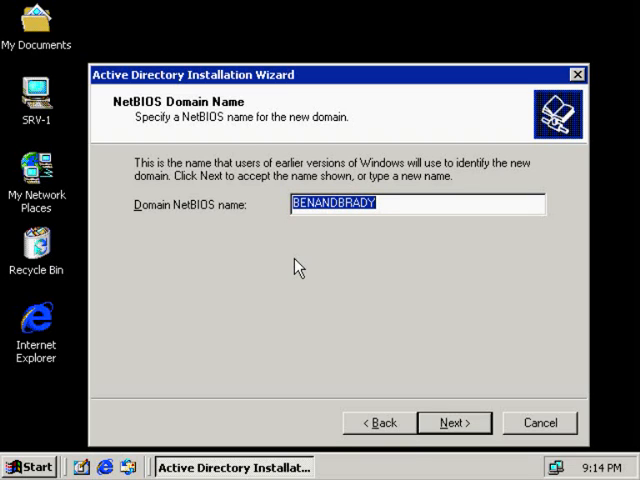
Keep BENANDBRADY in the Domain NetBIOS name field.
click(387, 204)
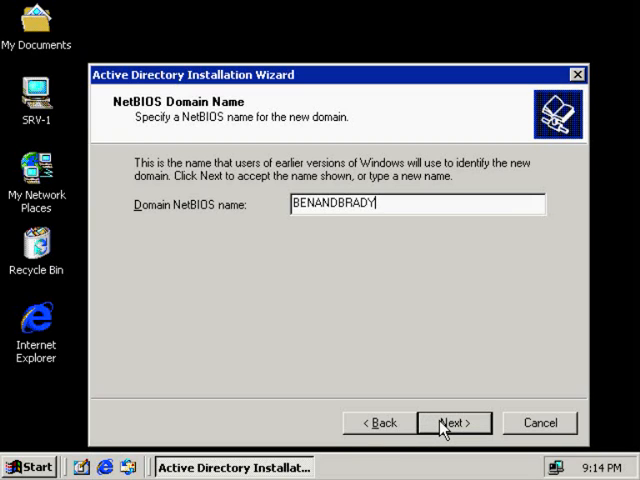
Accept BENANDBRADY as the NetBIOS name and continue to Database and Log Locations.
click(441, 424)
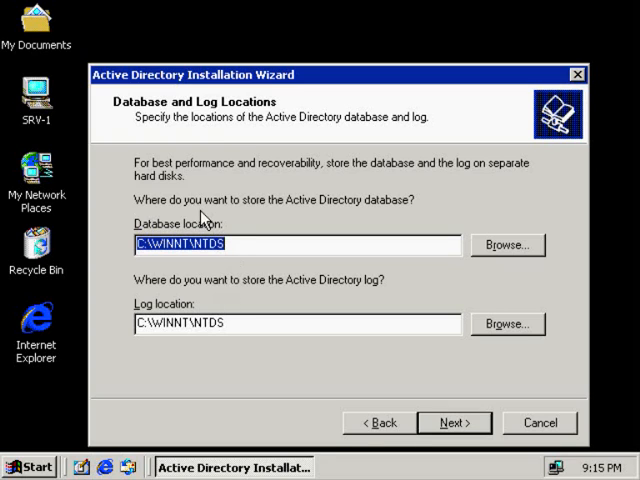
Keep C:\WINNT\NTDS for database and log and continue to Shared System Volume.
click(455, 423)
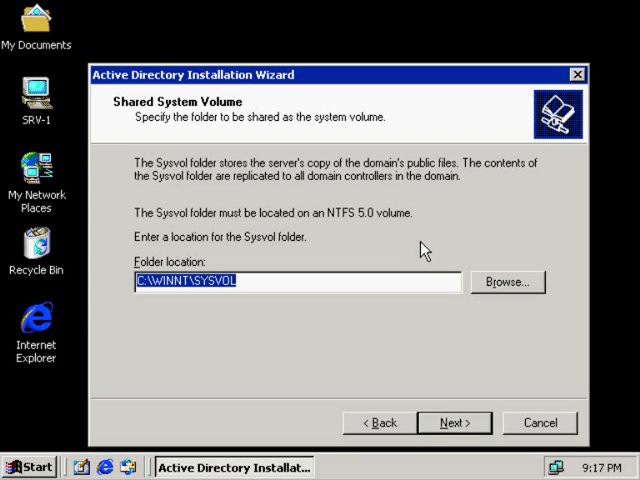
Accept C:\WINNT\SYSVOL as the Sysvol folder, raising the DNS server warning.
click(432, 428)
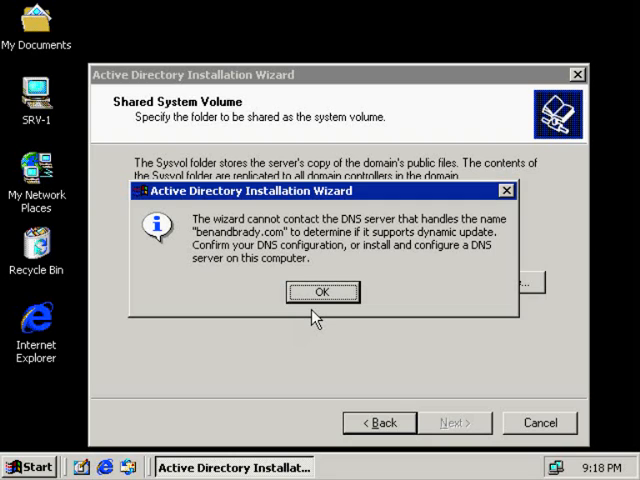
Acknowledge the DNS warning and continue with DNS installed on this computer to Permissions.
click(320, 296)
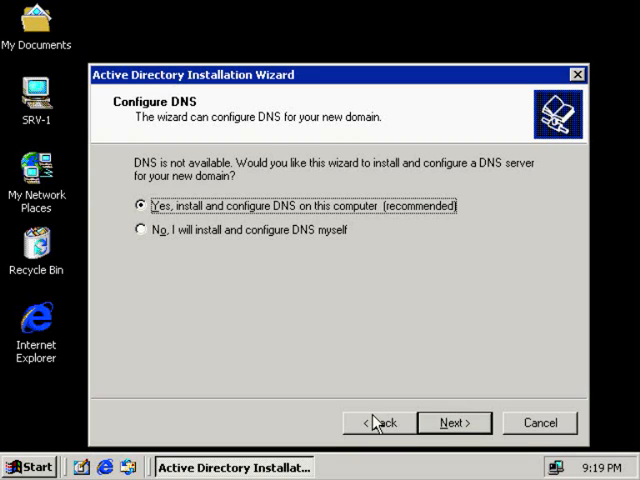
click(437, 424)
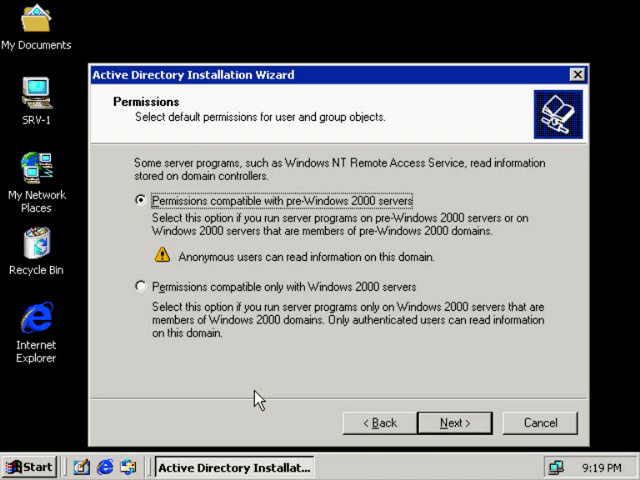